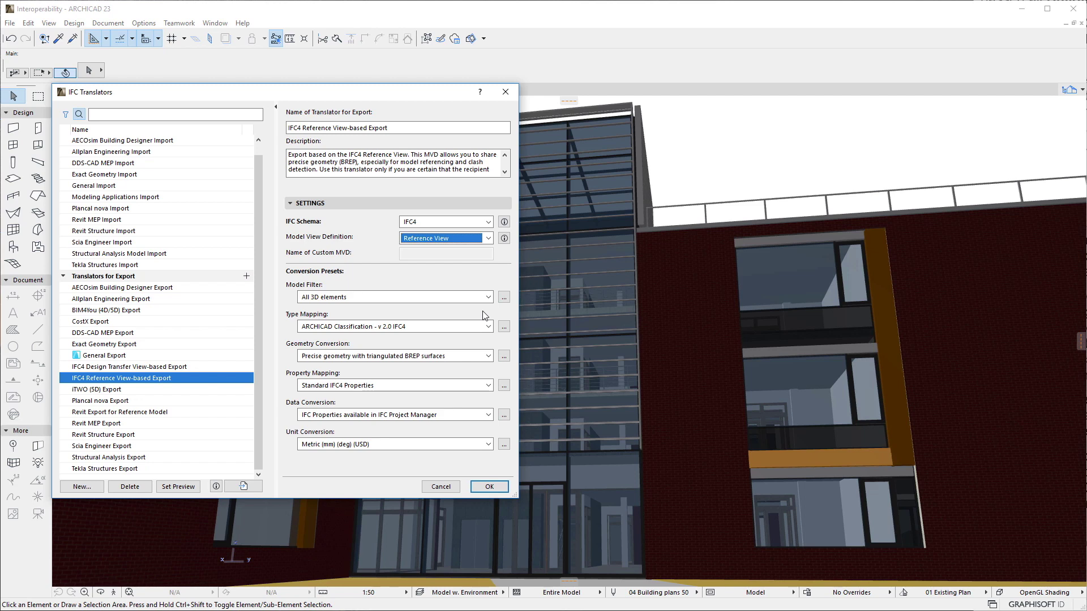
Cancel the IFC Translators dialog without saving any changes
click(448, 486)
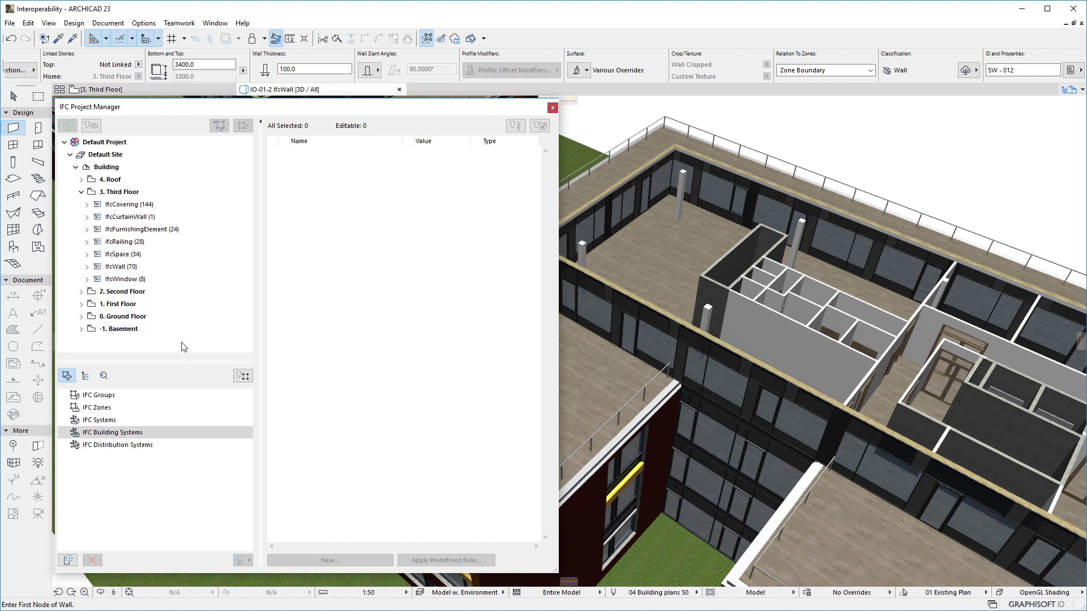
Select walls SW - 001 to SW - 013 from IfcWall (70) in the 3D model
click(87, 267)
click(131, 155)
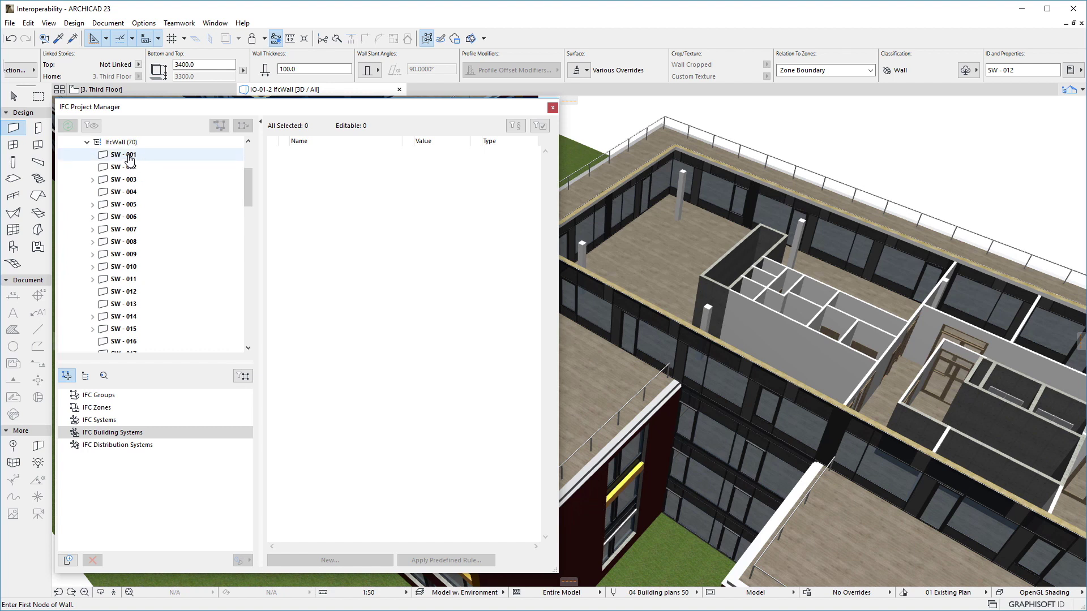
scroll(181, 209, up, 1)
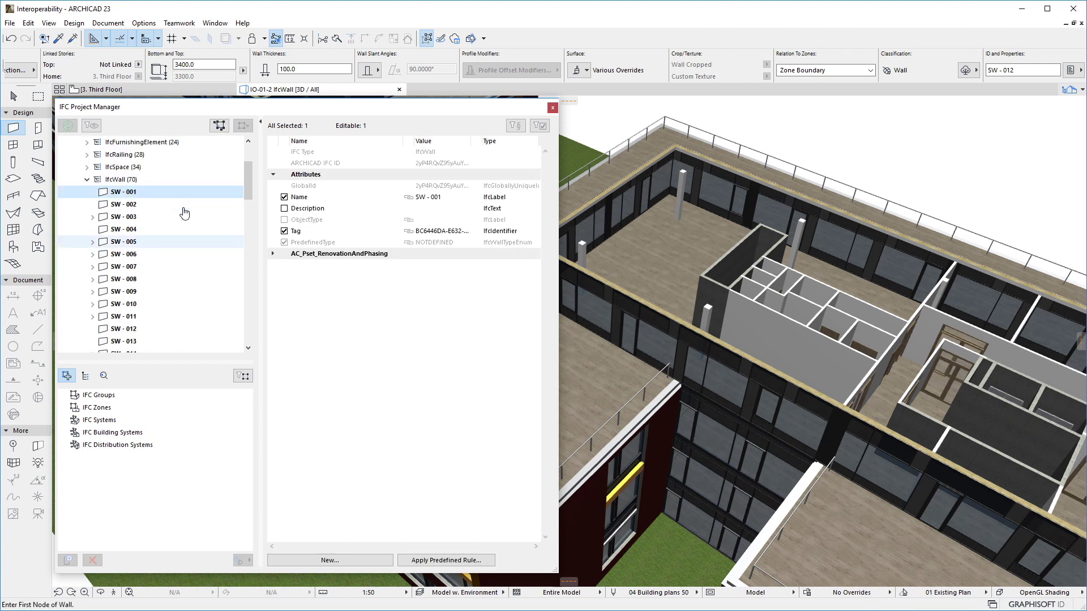
shift+click(141, 341)
click(220, 125)
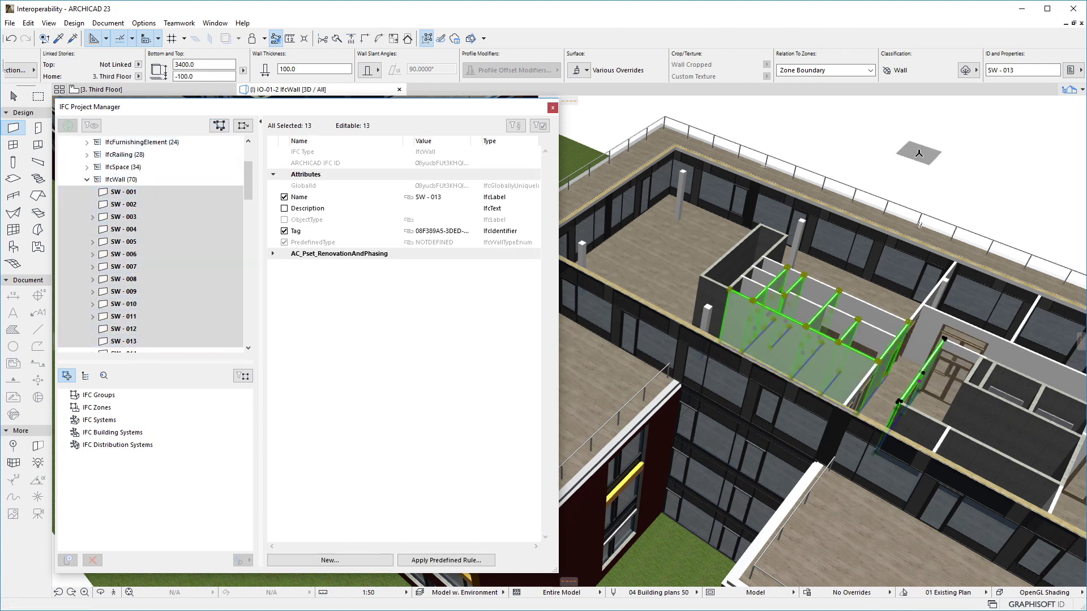
click(156, 185)
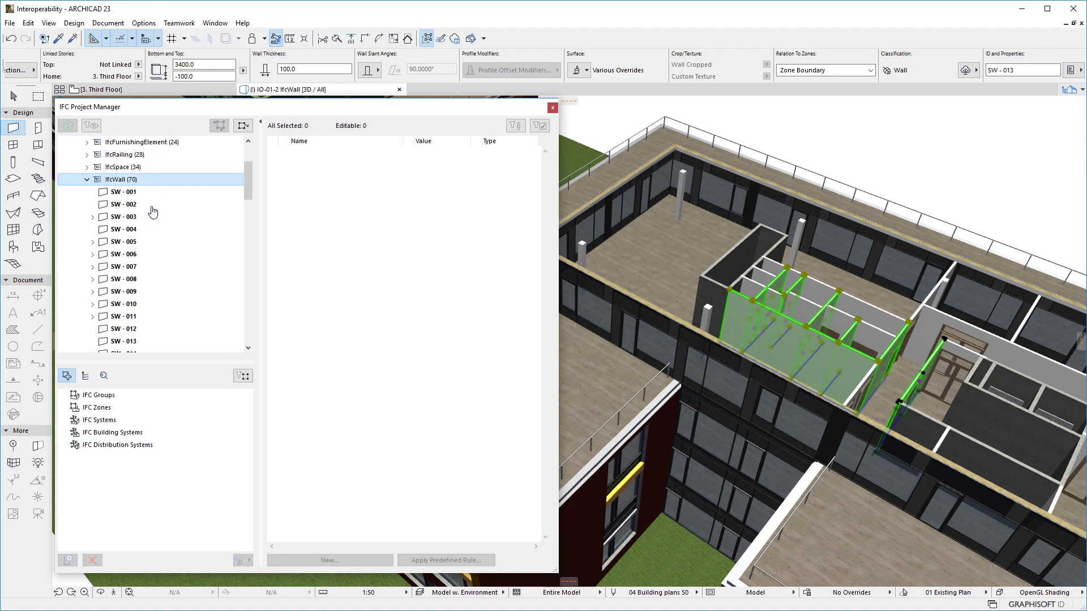
click(129, 435)
Add a new IFC Building System whose relation is renamed 'Partitions'
click(142, 445)
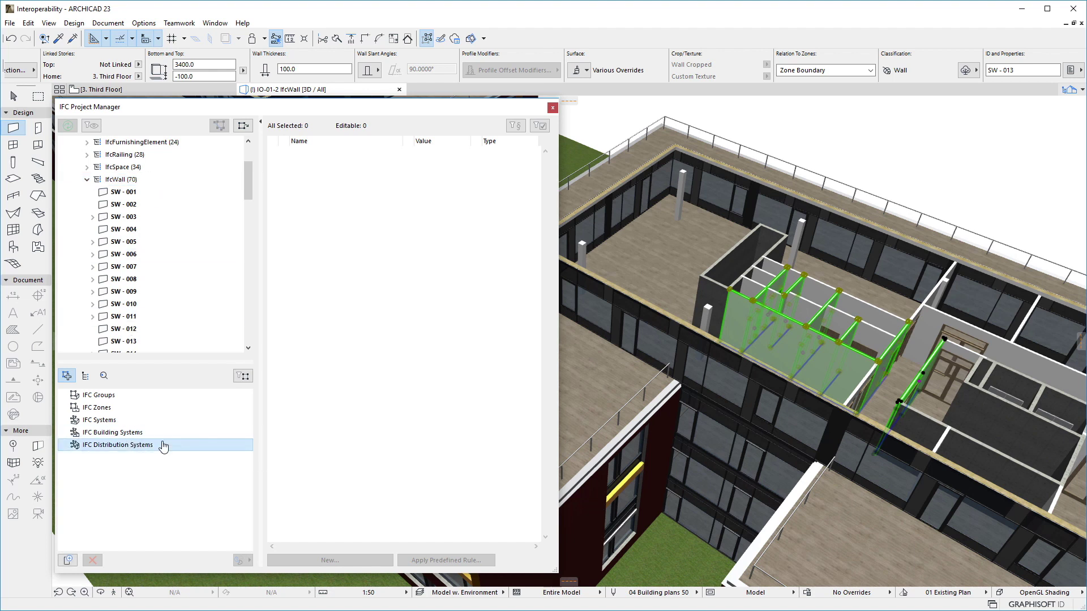
click(113, 432)
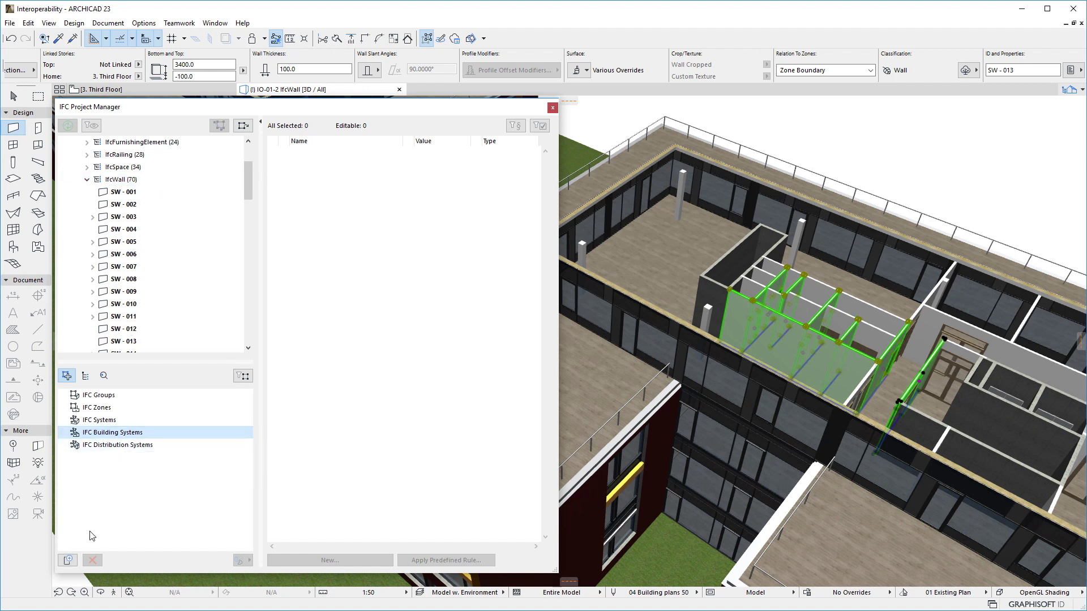
click(68, 560)
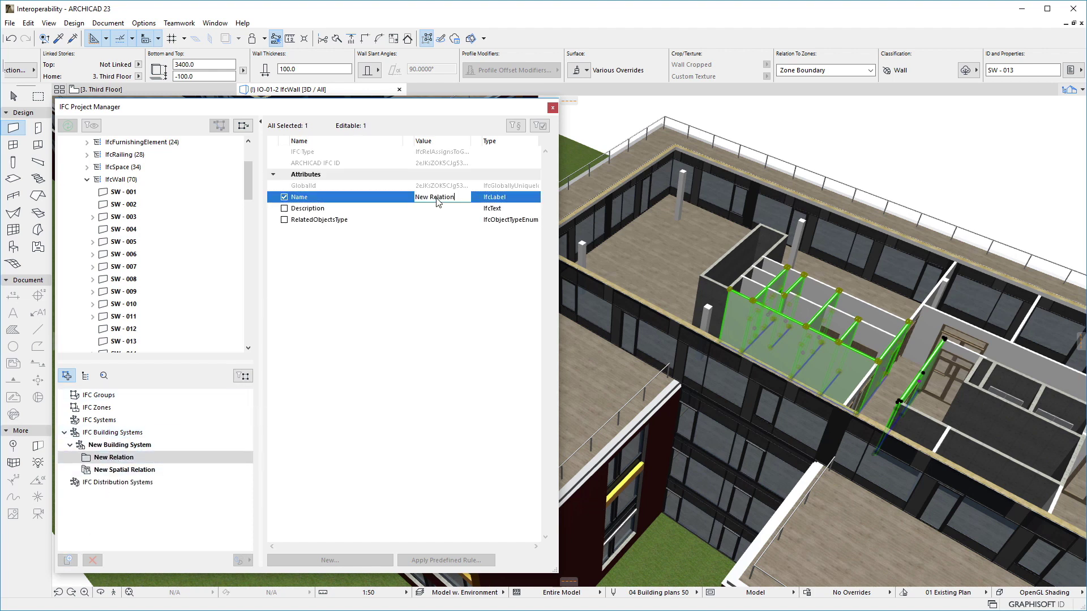
click(438, 198)
click(456, 198)
text(Partitions)
Assign walls SW - 001 through SW - 013 to the Partitions group
click(139, 194)
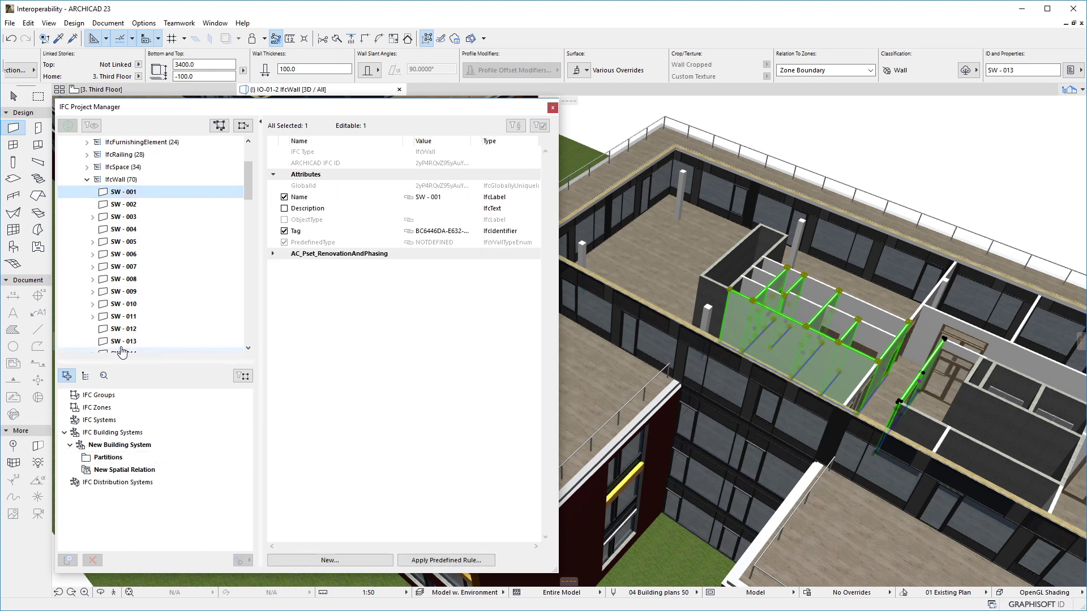
shift+click(119, 341)
drag(115, 348, 103, 461)
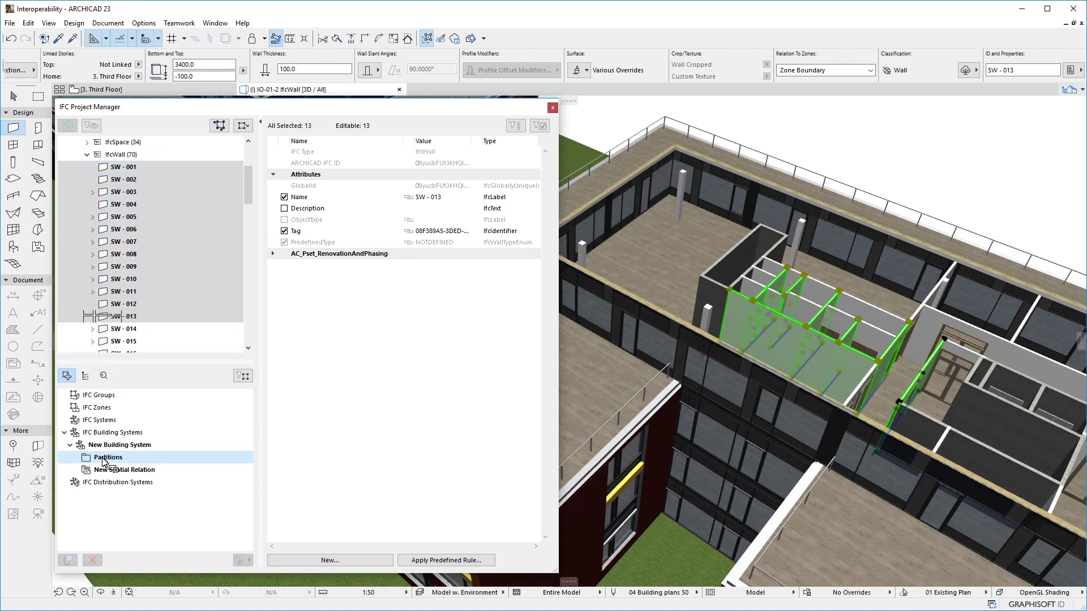
drag(248, 460, 250, 424)
click(197, 447)
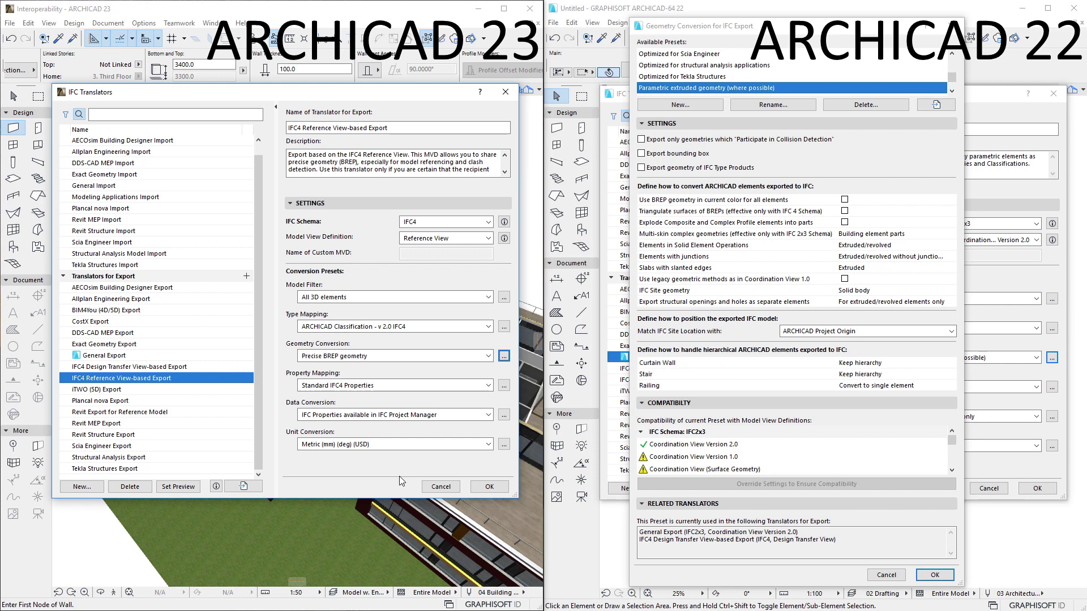
Open Geometry Conversion for IFC Export and compare it with ARCHICAD 22's BREP triangulation setting
click(505, 357)
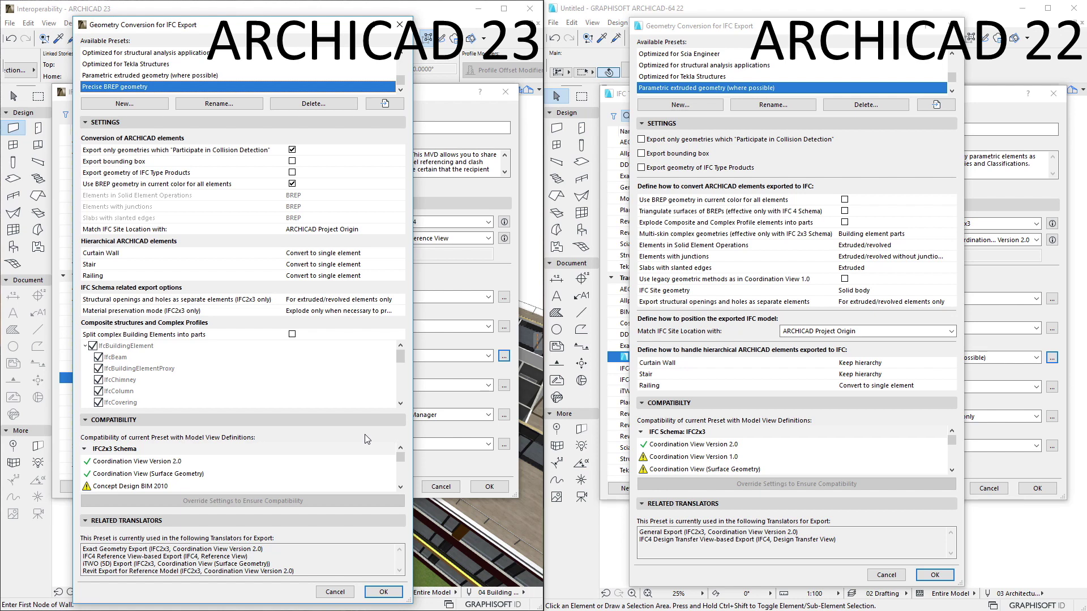
click(829, 213)
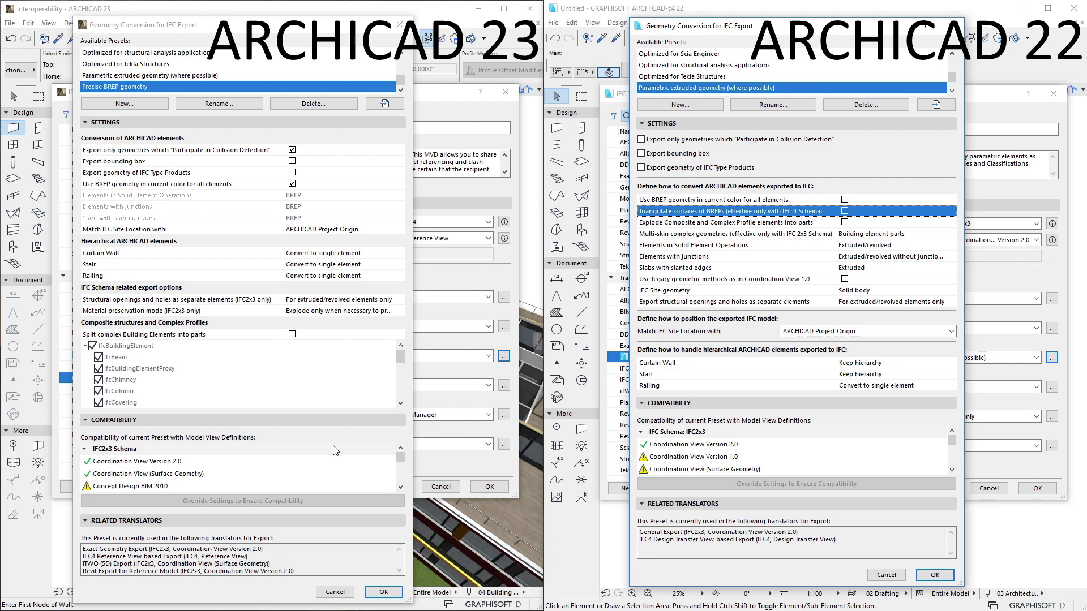
click(816, 223)
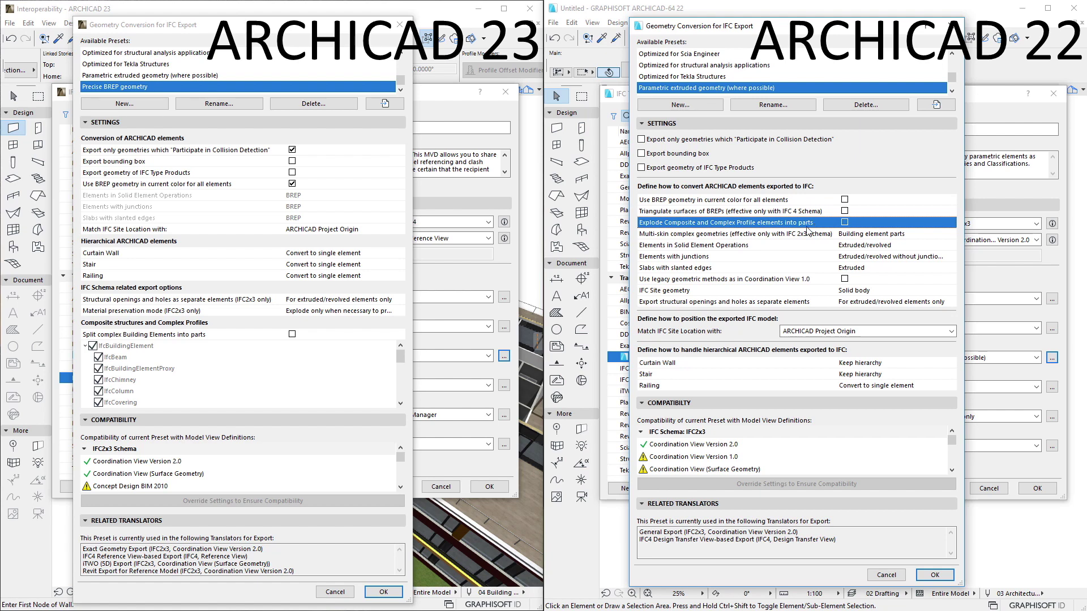
click(236, 340)
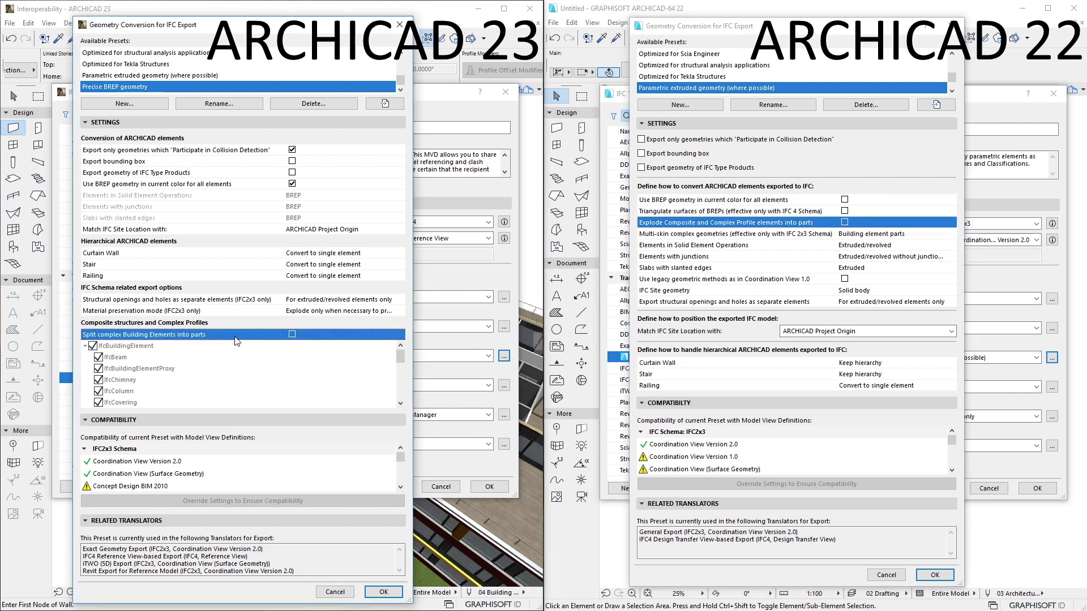
click(293, 335)
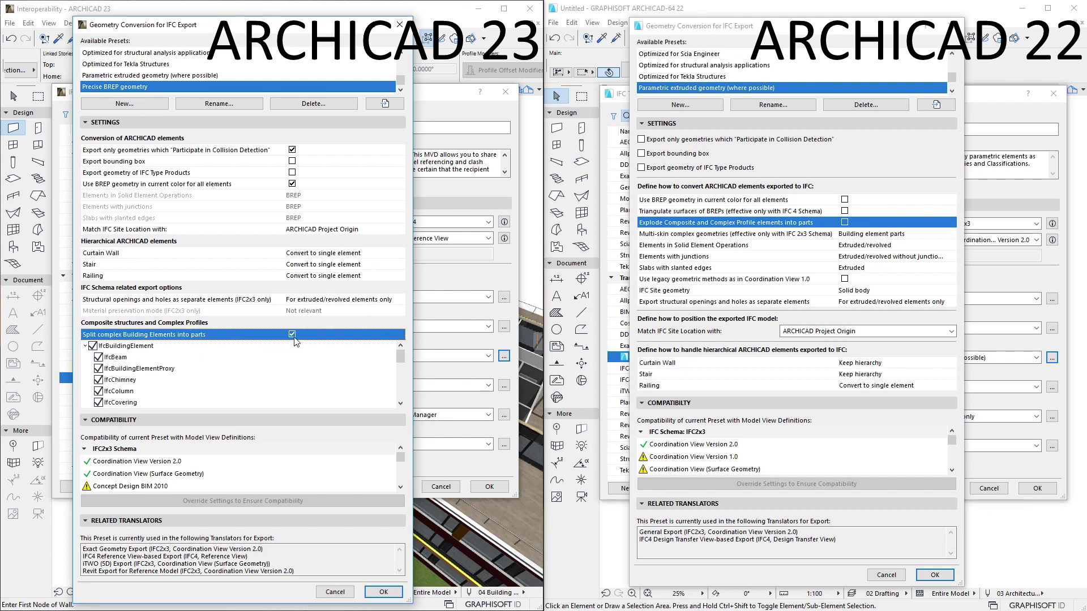
Uncheck IfcBuildingElement and include only IfcBeam, IfcColumn, IfcRoof, IfcSlab and IfcWall for splitting
click(94, 346)
click(99, 357)
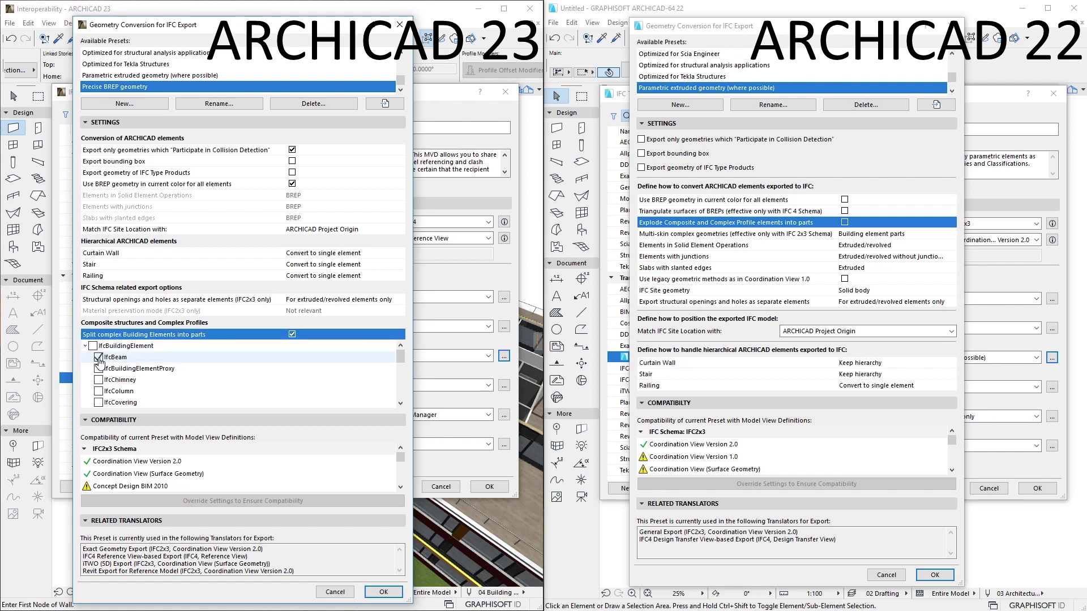
click(98, 391)
scroll(225, 383, down, 2)
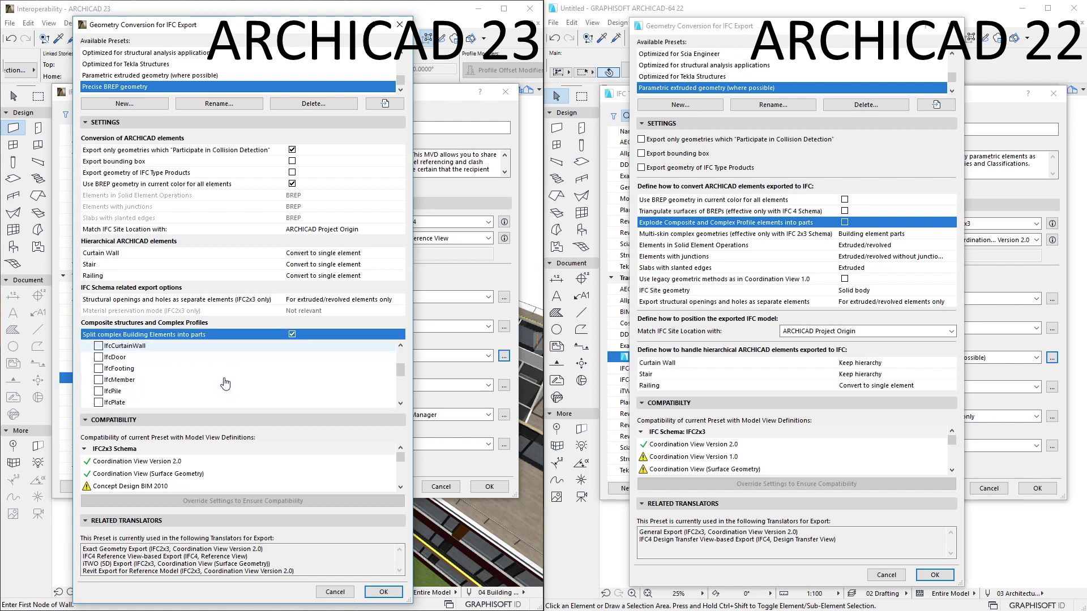
scroll(221, 384, down, 2)
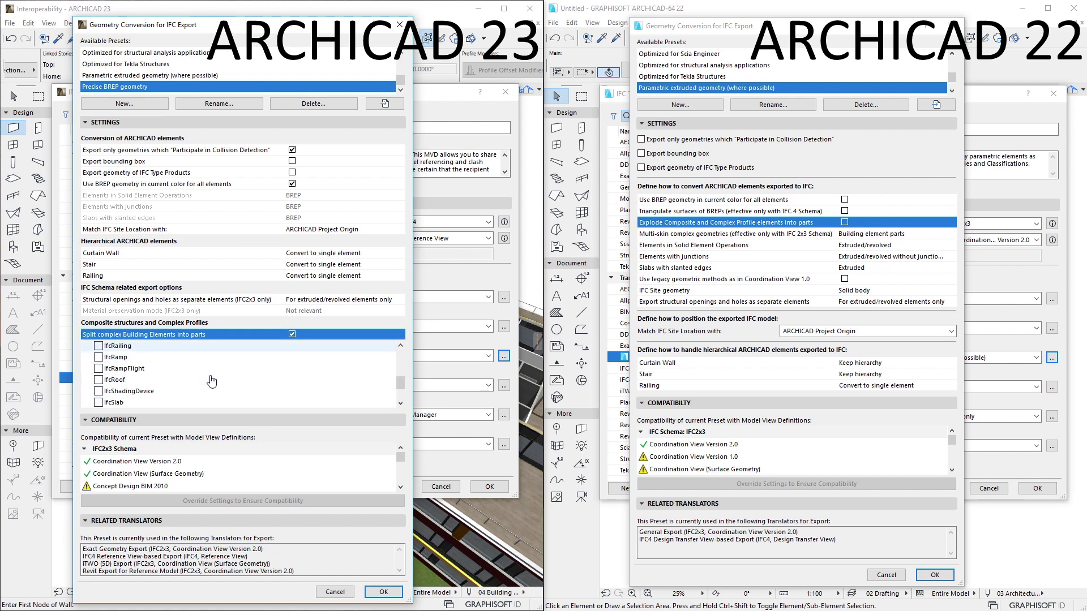
click(99, 380)
scroll(100, 390, down, 1)
click(98, 396)
scroll(107, 402, down, 4)
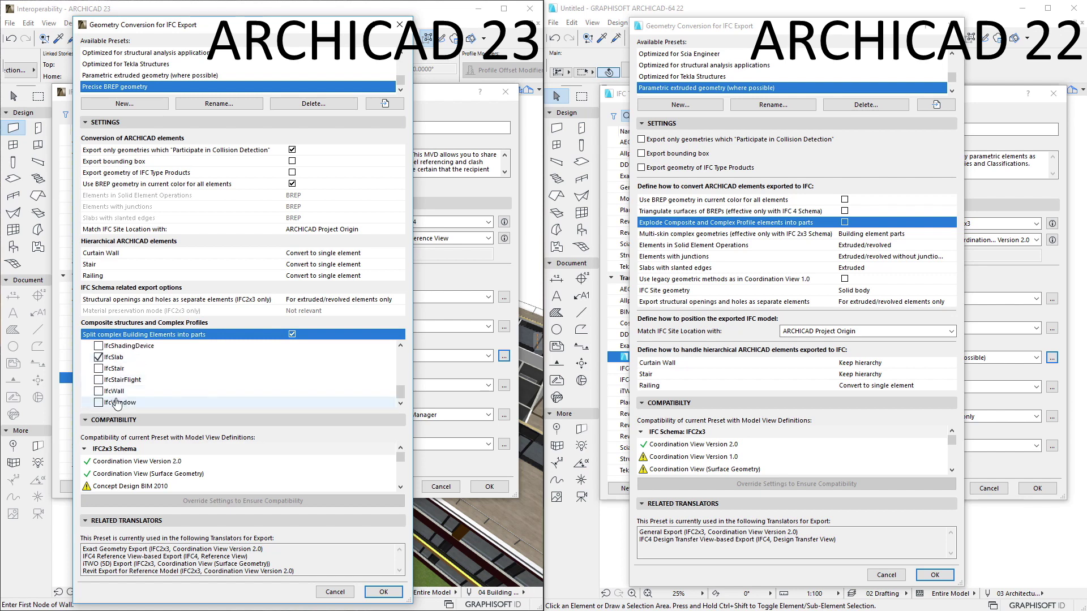
click(98, 391)
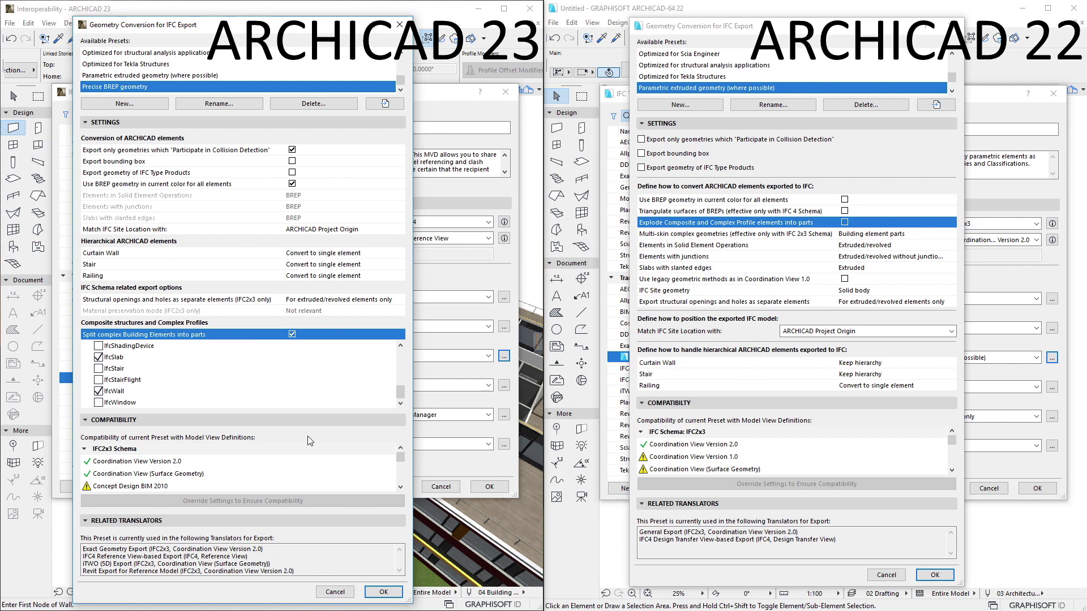
Compare ARCHICAD 22's multi-skin geometry option, then turn off splitting complex elements into parts
click(820, 223)
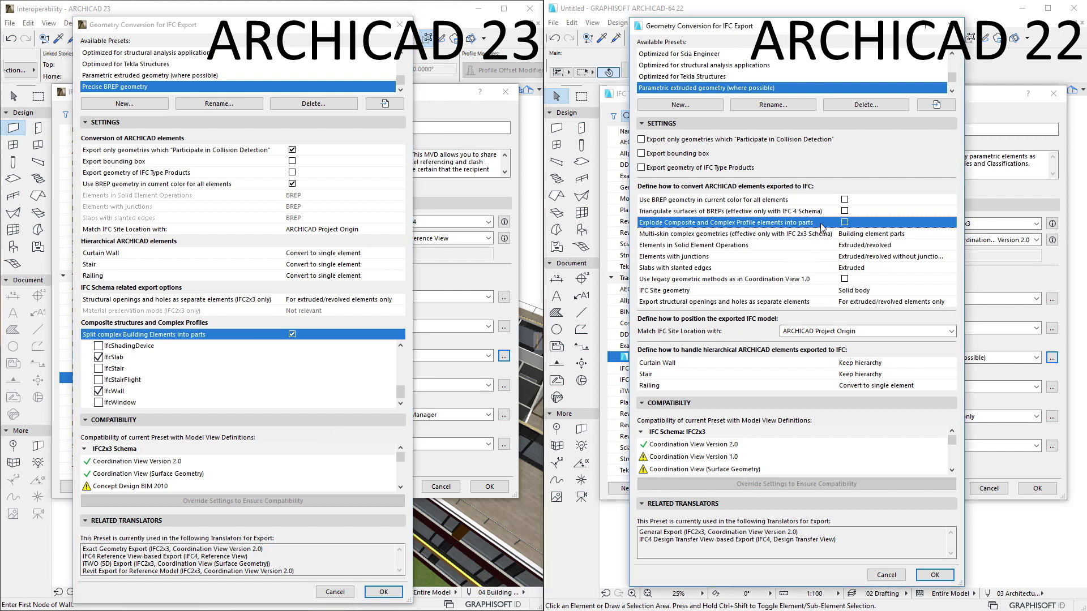
click(835, 235)
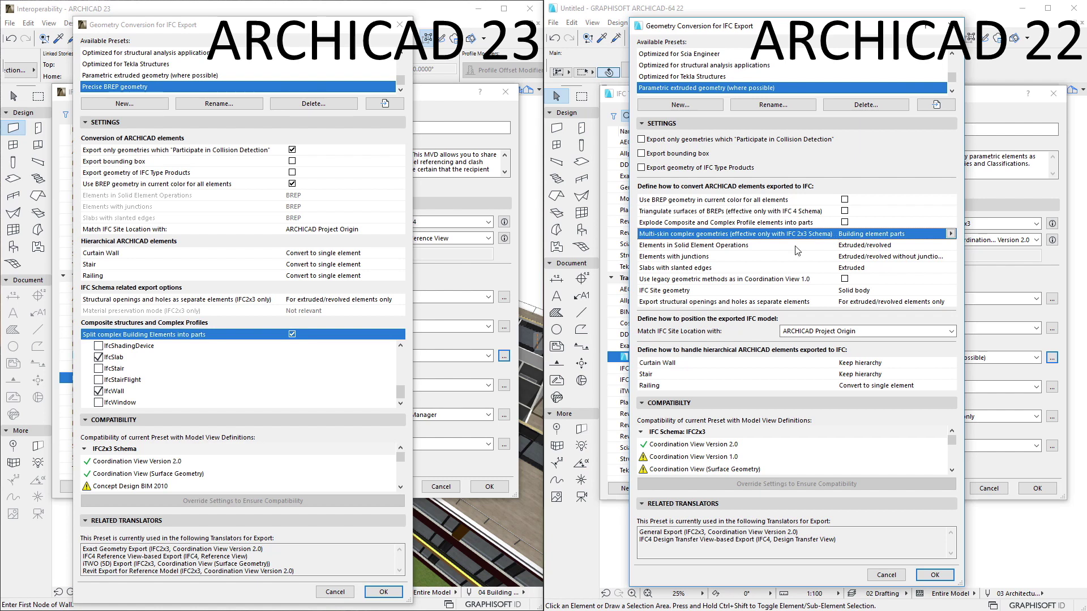
click(292, 335)
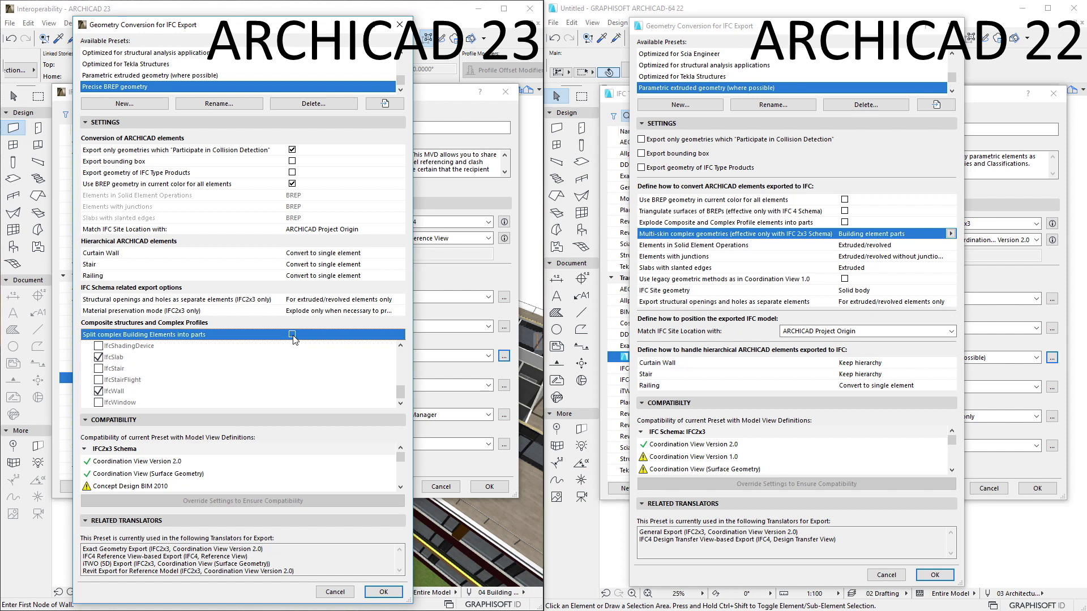
Review the Material preservation mode options, then re-enable splitting complex elements into parts
click(263, 312)
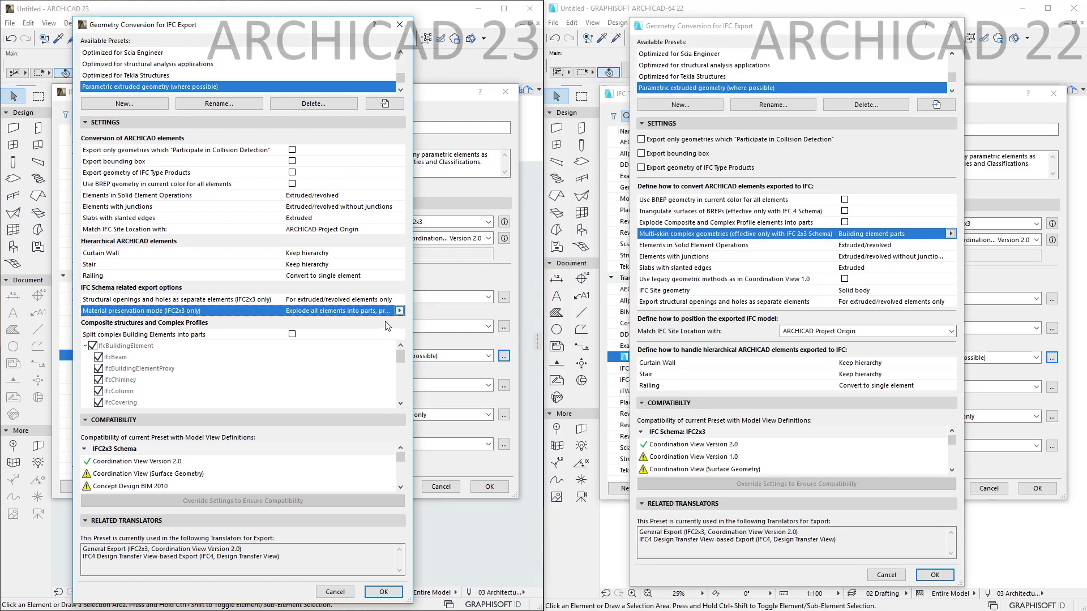
click(292, 335)
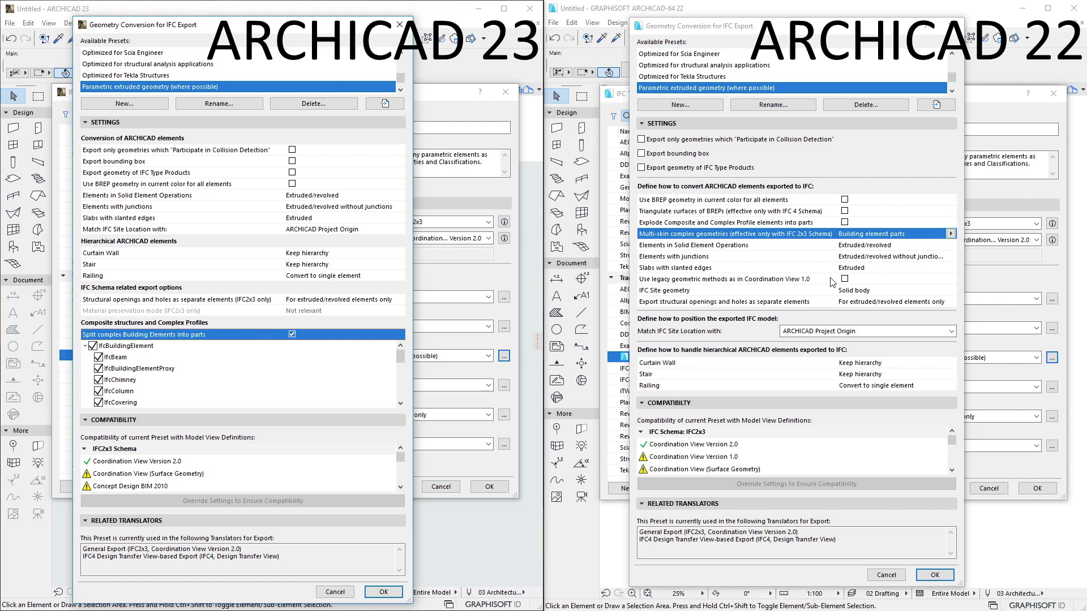
Compare with ARCHICAD 22's 'Use legacy geometric methods' option
click(820, 280)
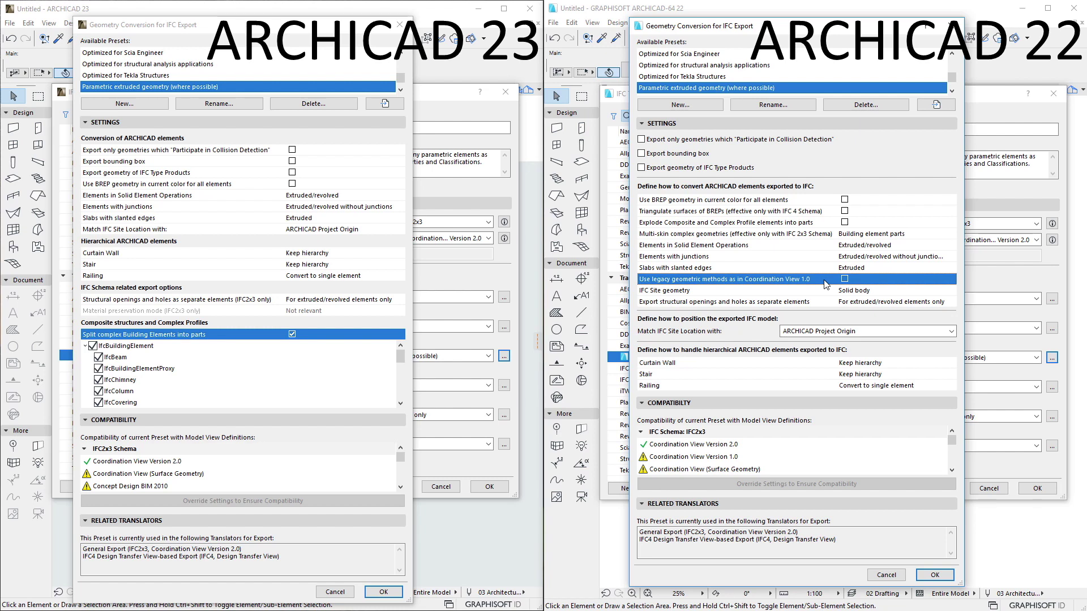
Cancel the changes, leave the Model View Definition as is, and reopen Geometry Conversion
click(336, 592)
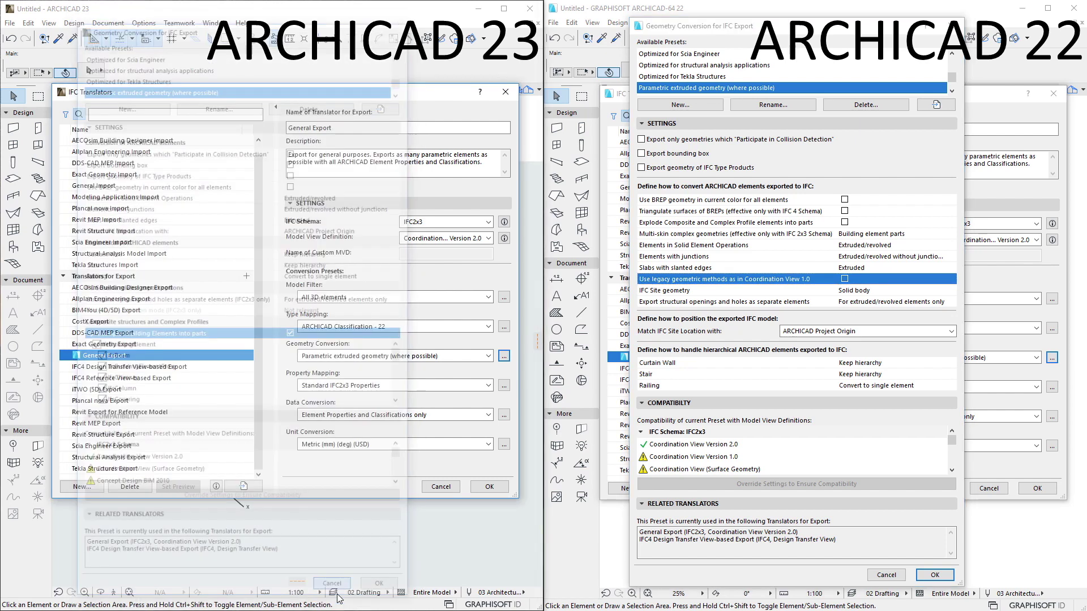
click(489, 239)
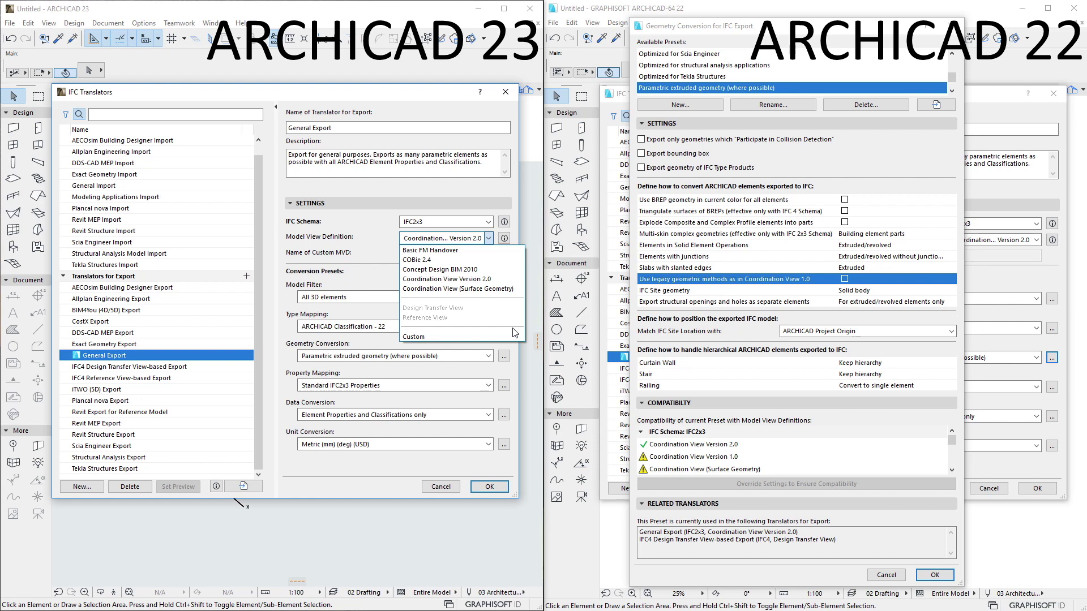
click(512, 377)
click(503, 356)
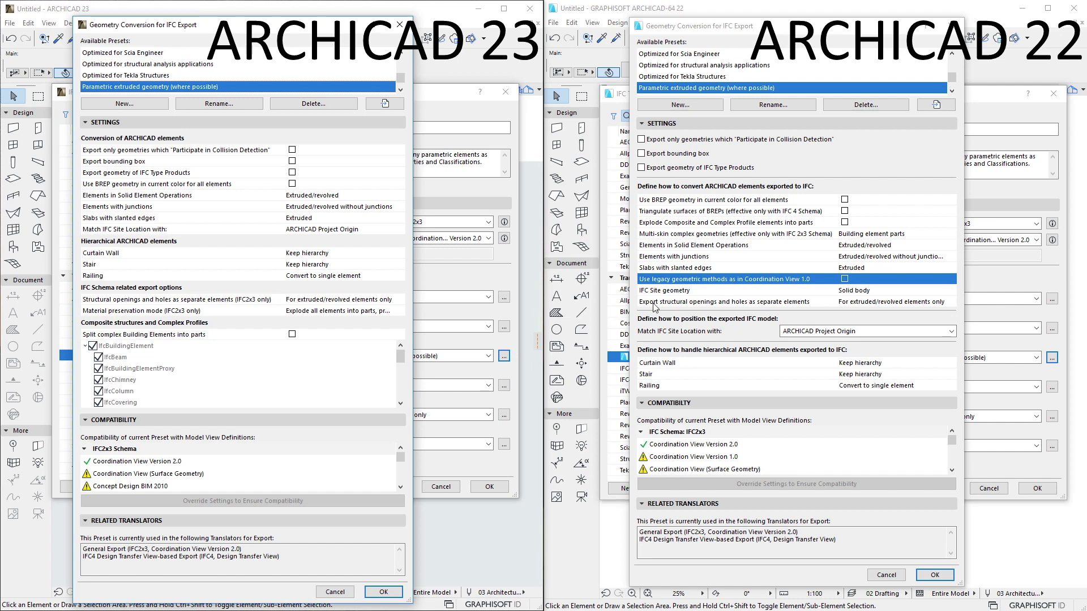
click(818, 292)
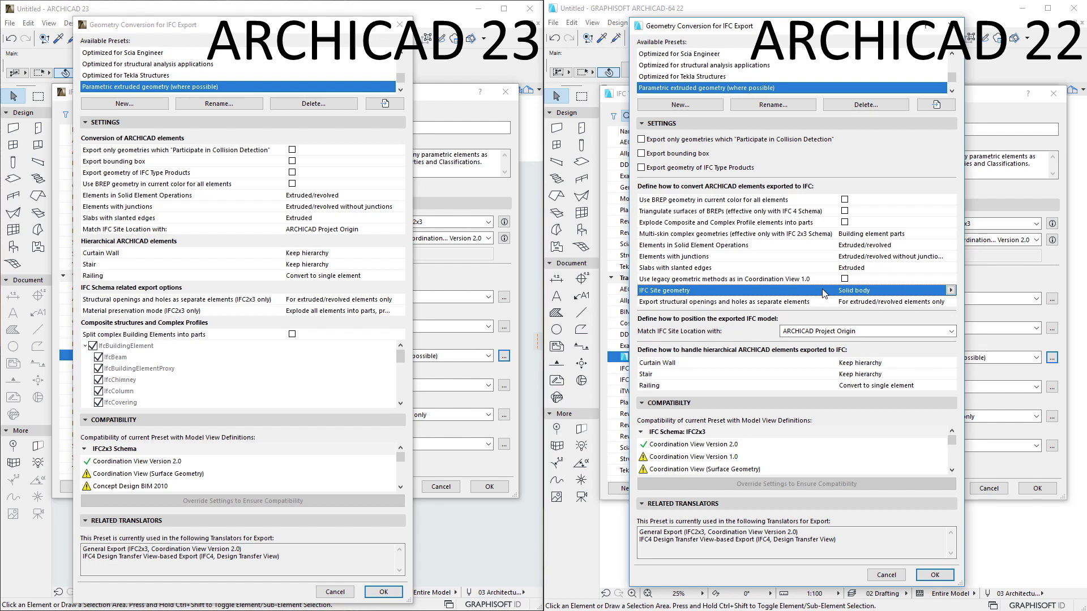
click(822, 304)
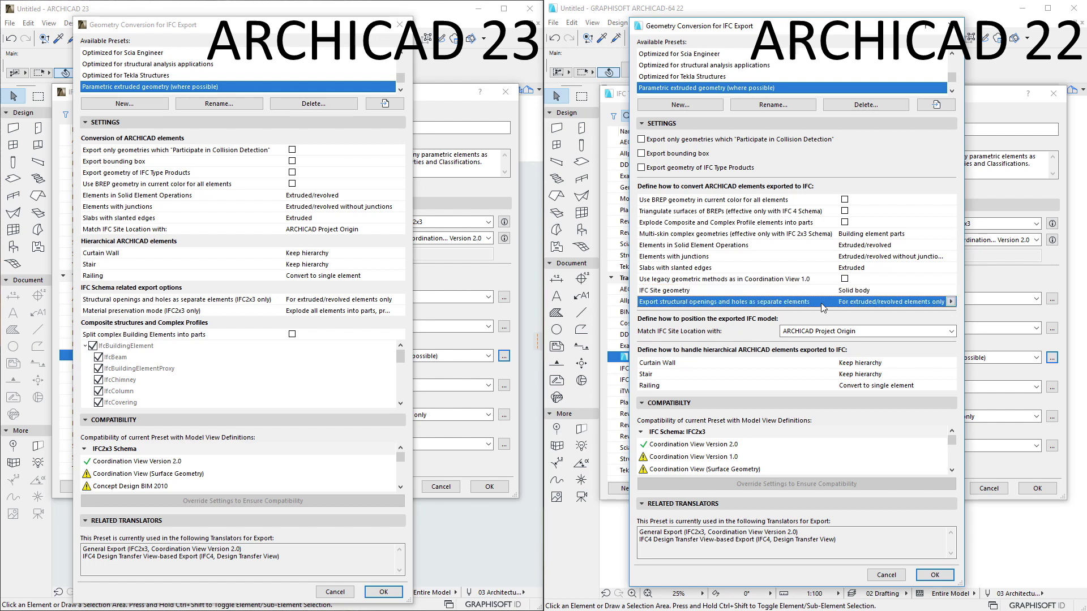
click(275, 301)
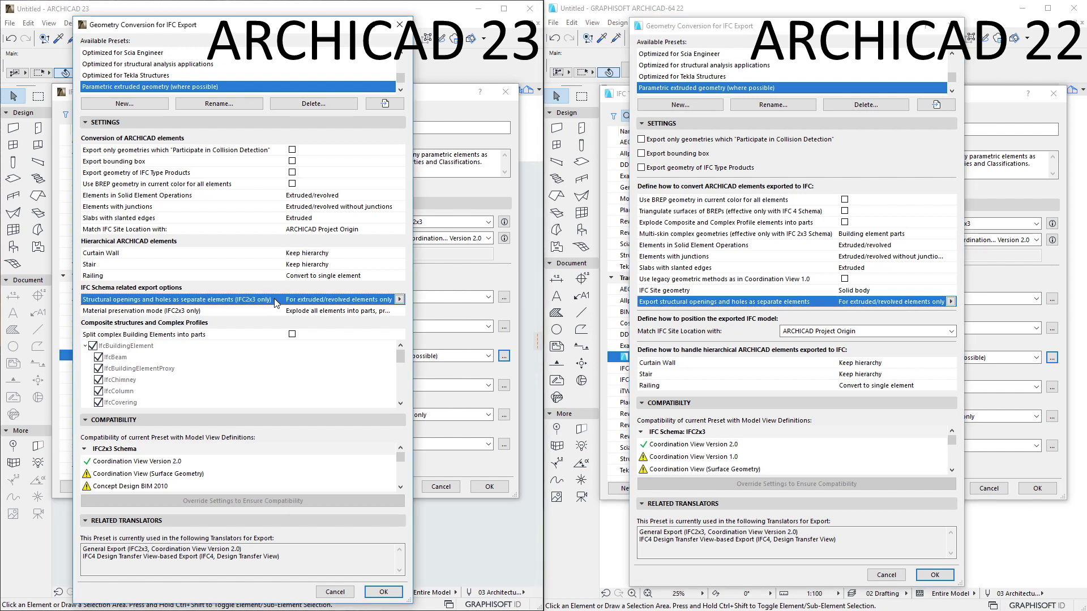